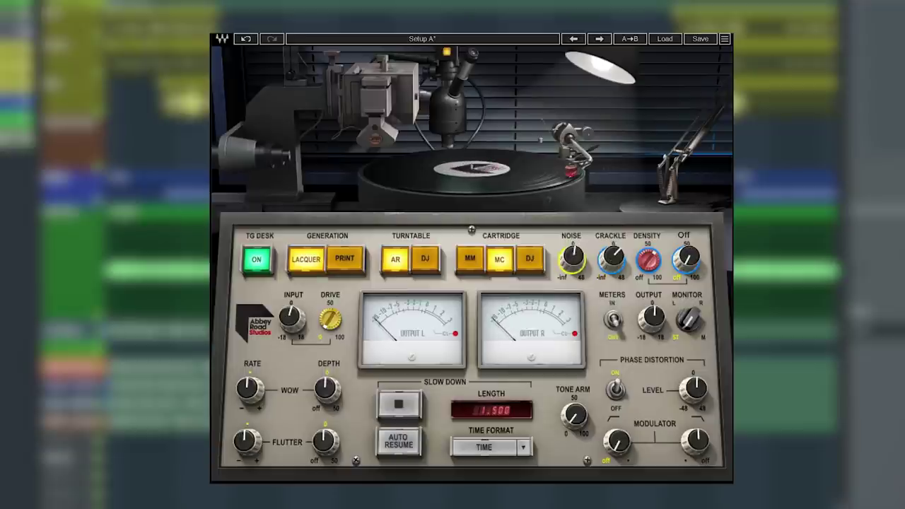
Step: Turn up the Clicks amount in the Abbey Road Vinyl plug-in
left_click_drag(685, 259, 685, 206)
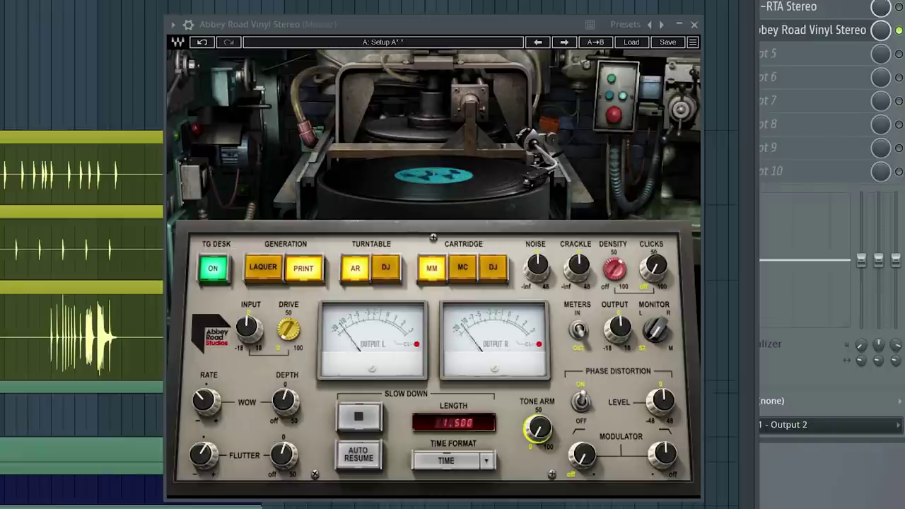
Step: Tweak the vinyl plug-in's Tone Arm position and create a playlist automation clip for that last tweaked parameter
mouse_move(537, 428)
left_mouse_down()
mouse_move(537, 368)
mouse_move(538, 415)
left_mouse_up()
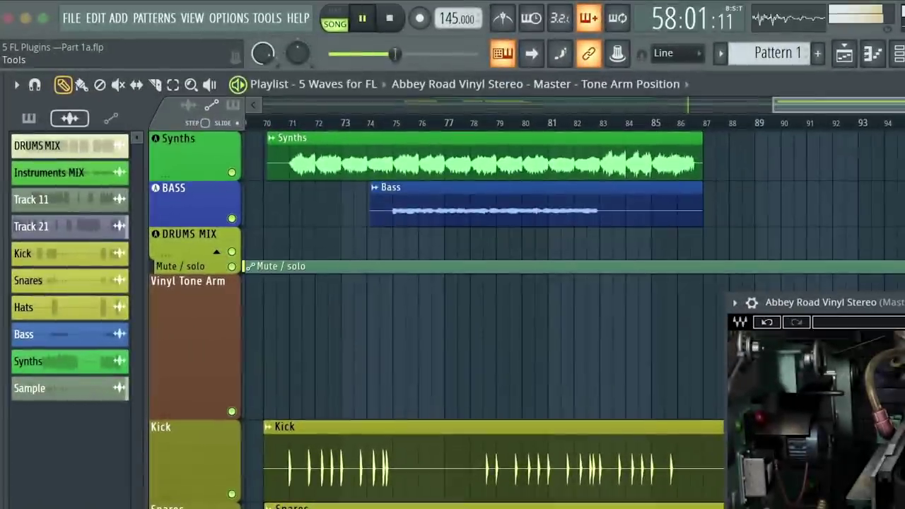
left_click(267, 17)
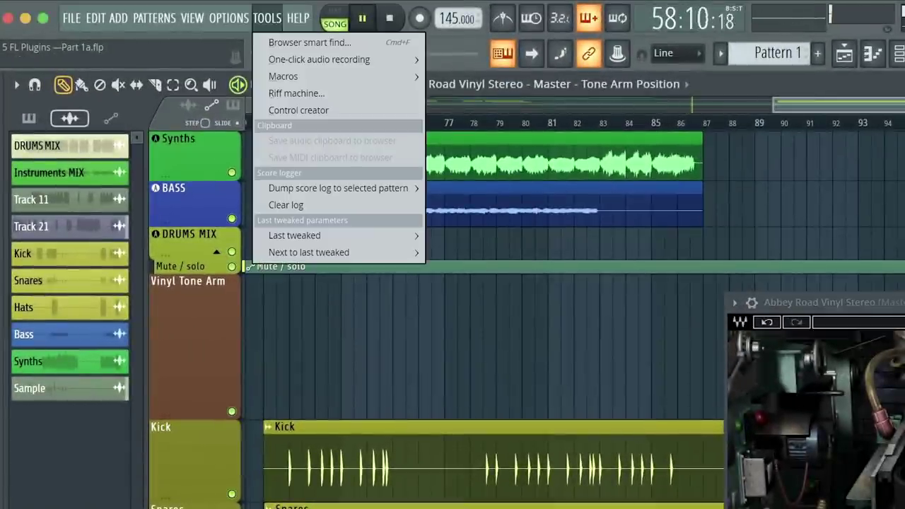
mouse_move(294, 235)
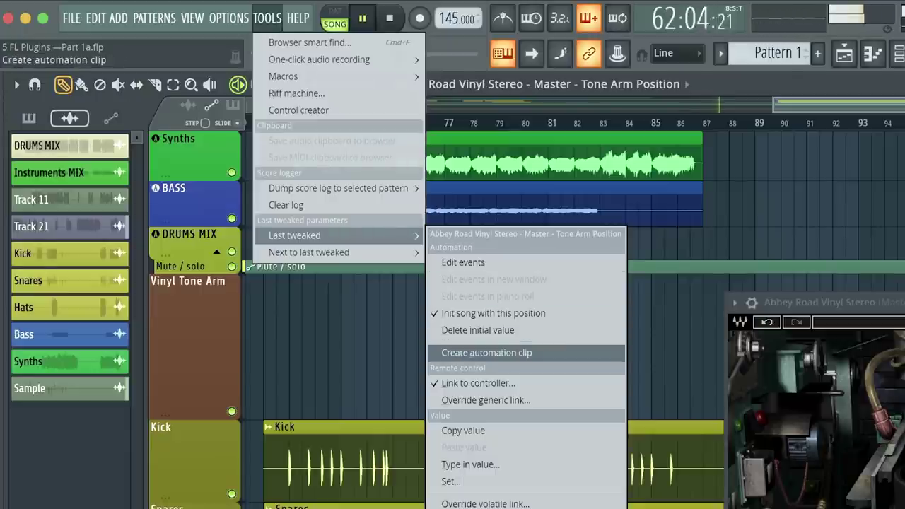
left_click(486, 352)
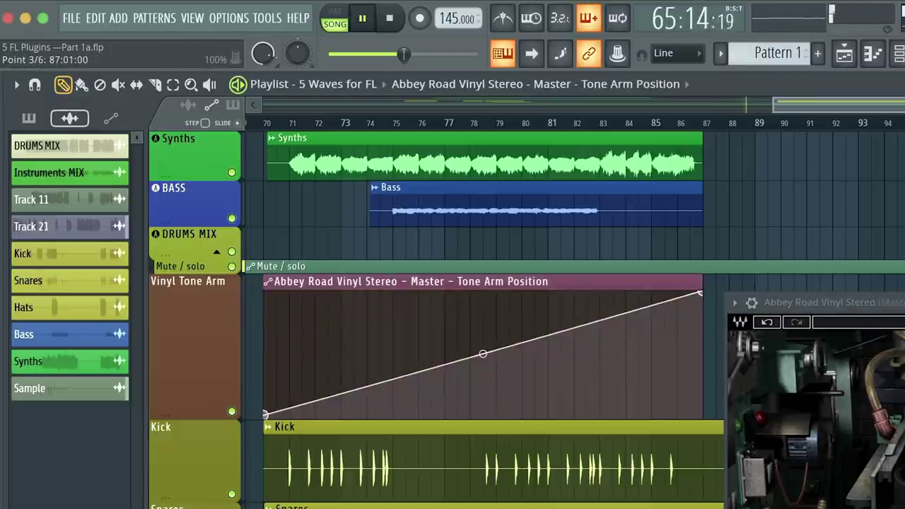
Step: Shape the Tone Arm automation into repeated upward ramps, with the first peaking around bar 76 and dropping straight to minimum
left_click_drag(699, 292, 430, 292)
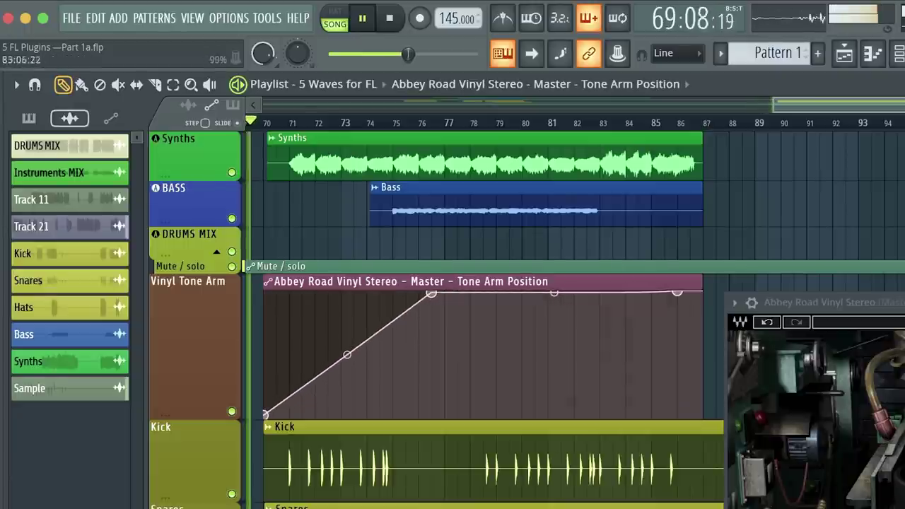
left_click_drag(430, 293, 431, 414)
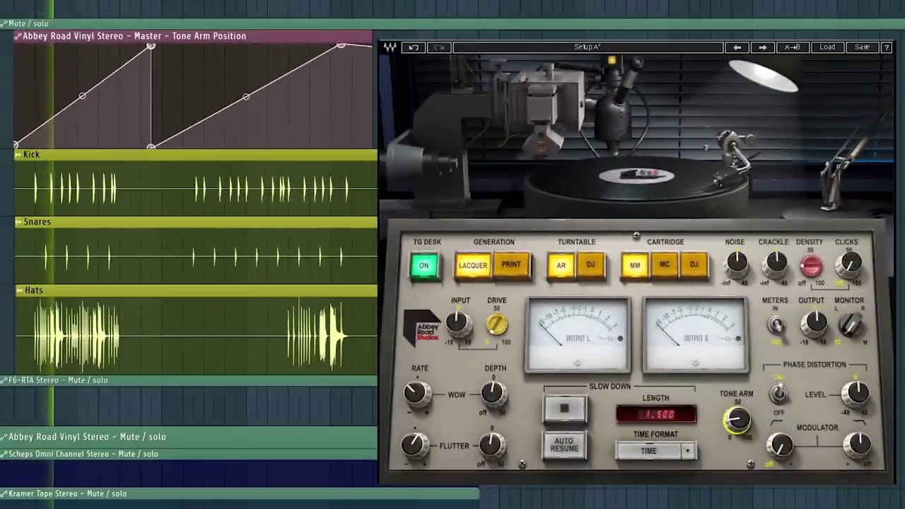
left_click_drag(340, 44, 246, 44)
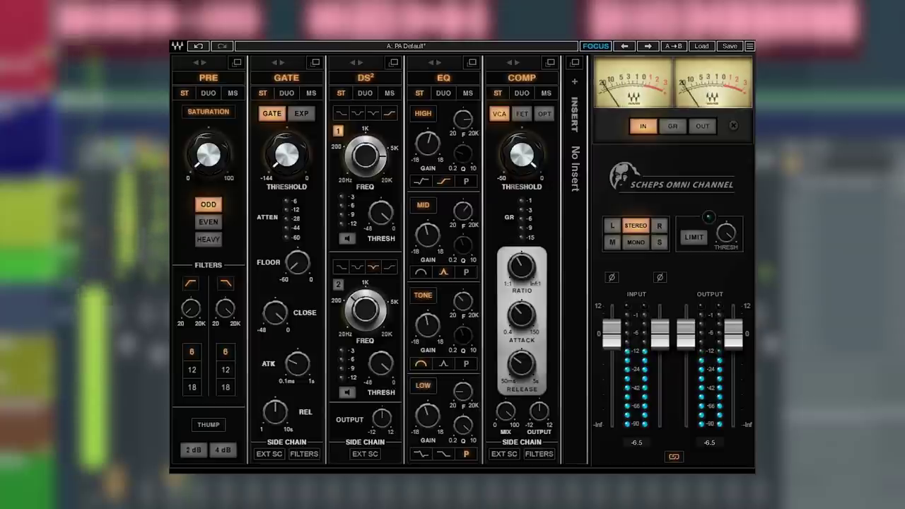
Step: Place the Gate module ahead of Pre, and raise Pre's saturation to 71.9, trying Heavy before settling on Even
left_click_drag(287, 77, 208, 62)
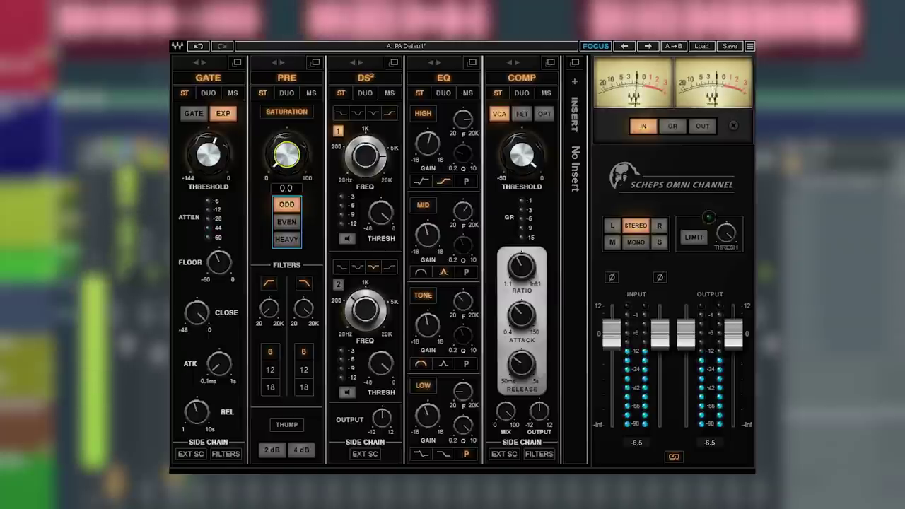
left_click_drag(286, 154, 286, 99)
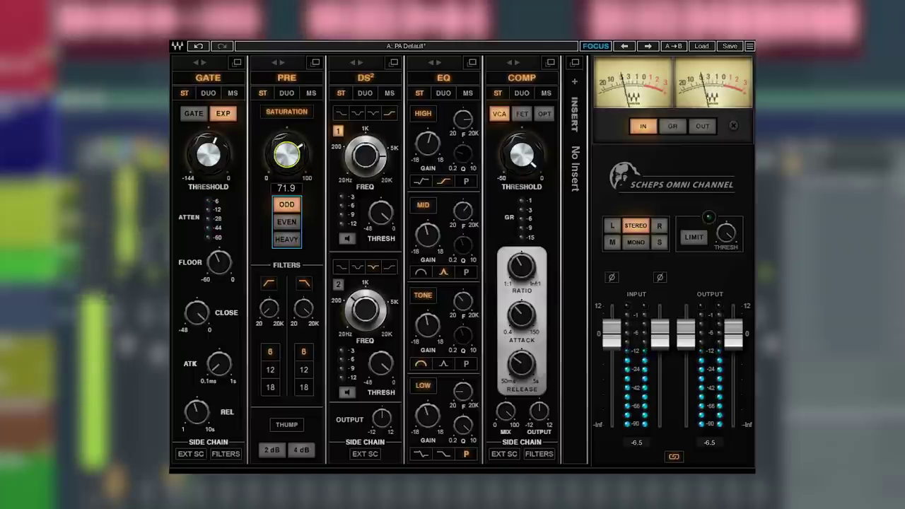
left_click(286, 222)
left_click(286, 239)
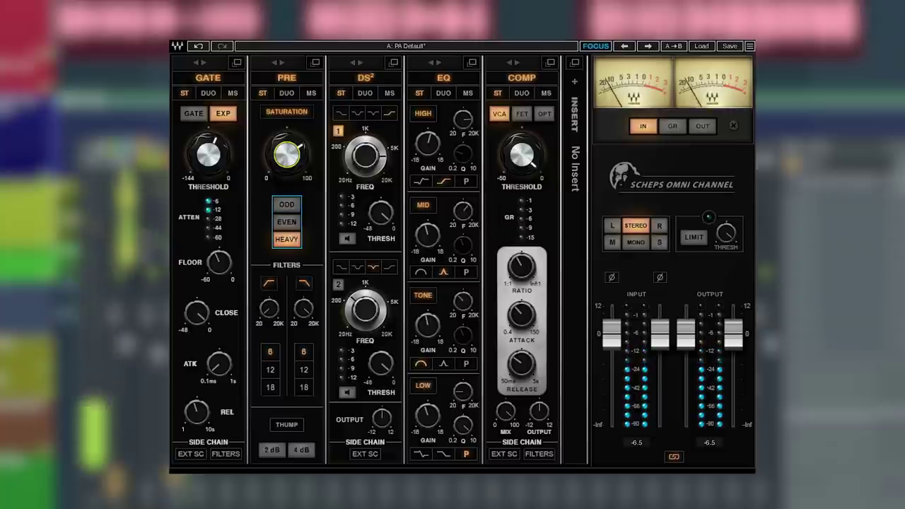
left_click(287, 221)
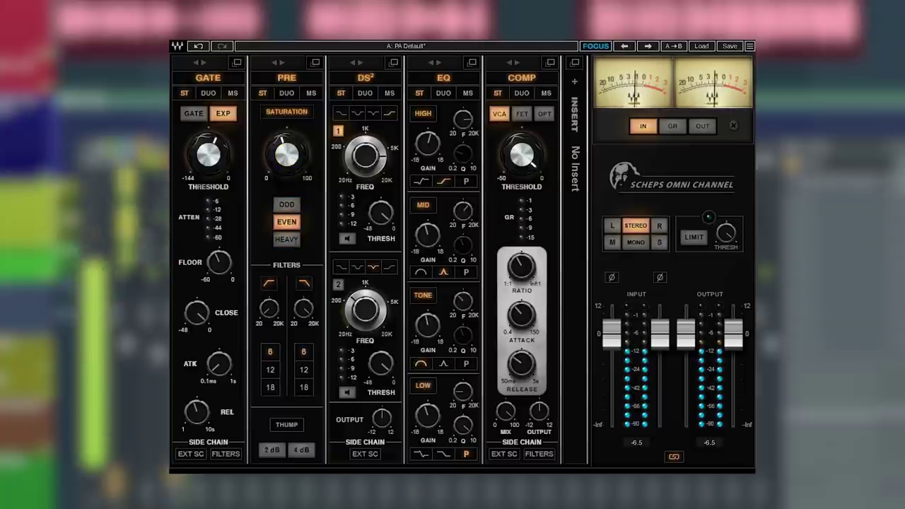
Step: Adjust the high-pass and low-pass filter cutoffs in the Pre module
left_click_drag(269, 308, 269, 305)
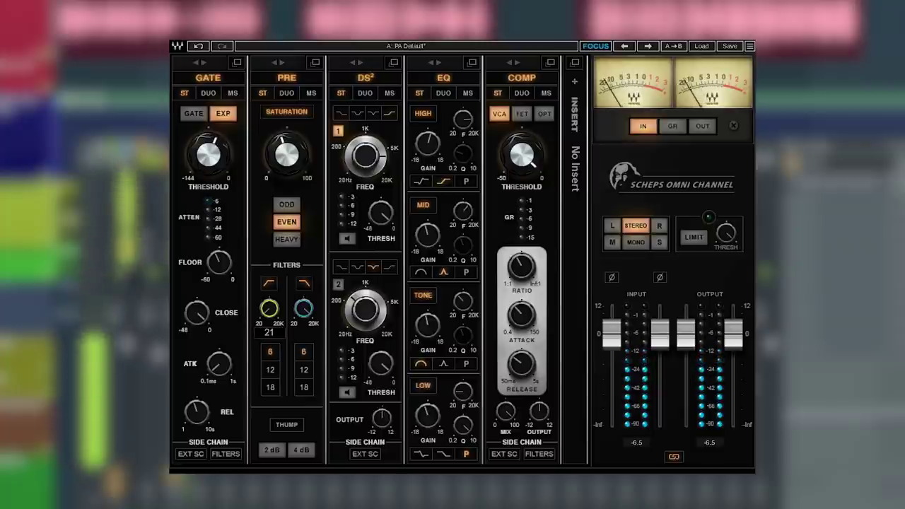
left_click_drag(269, 308, 303, 300)
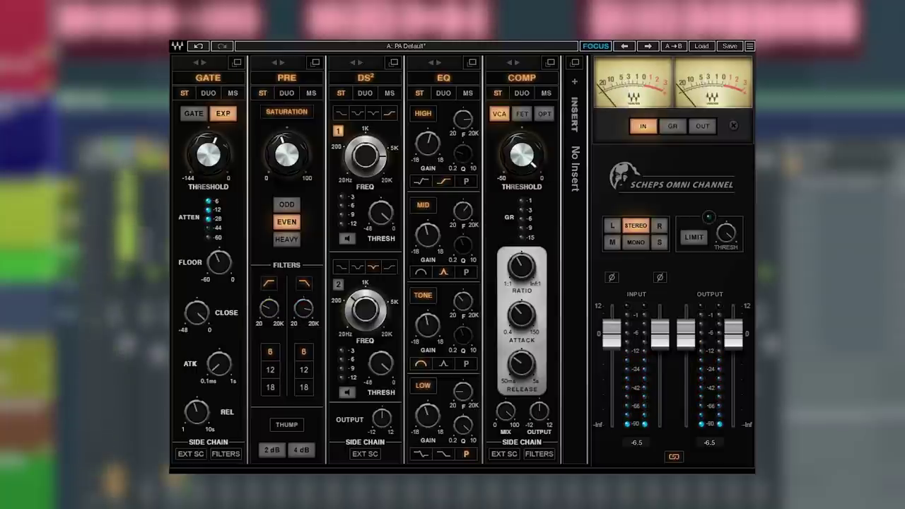
Step: Move the Comp module ahead of DS² and audition FET compression before choosing the OPT type
left_click_drag(521, 77, 365, 85)
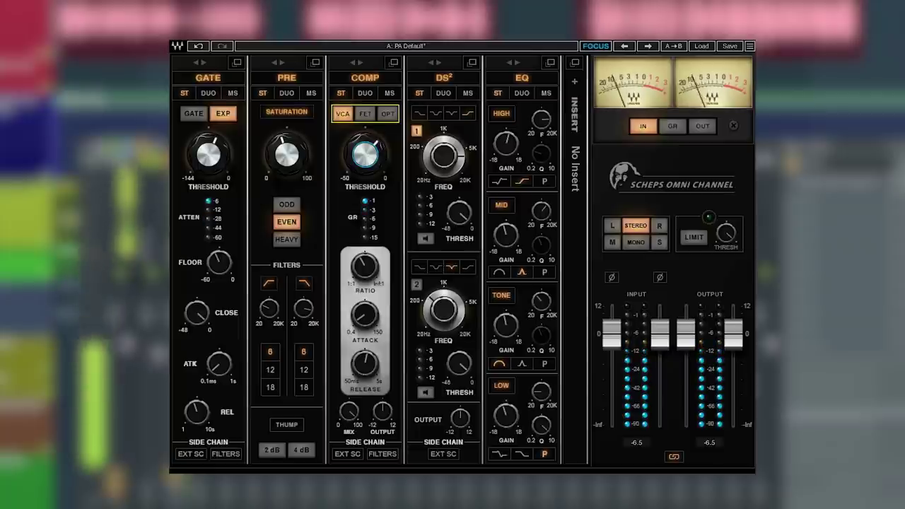
left_click(365, 113)
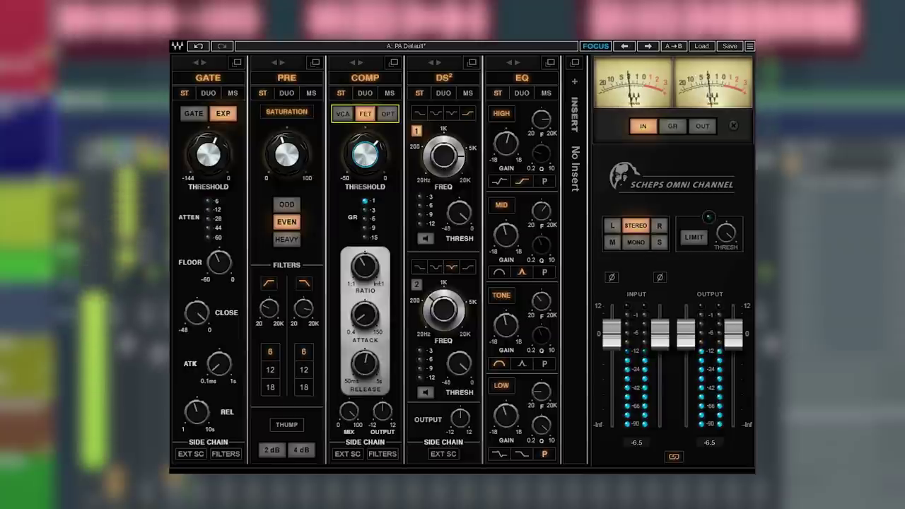
left_click(388, 113)
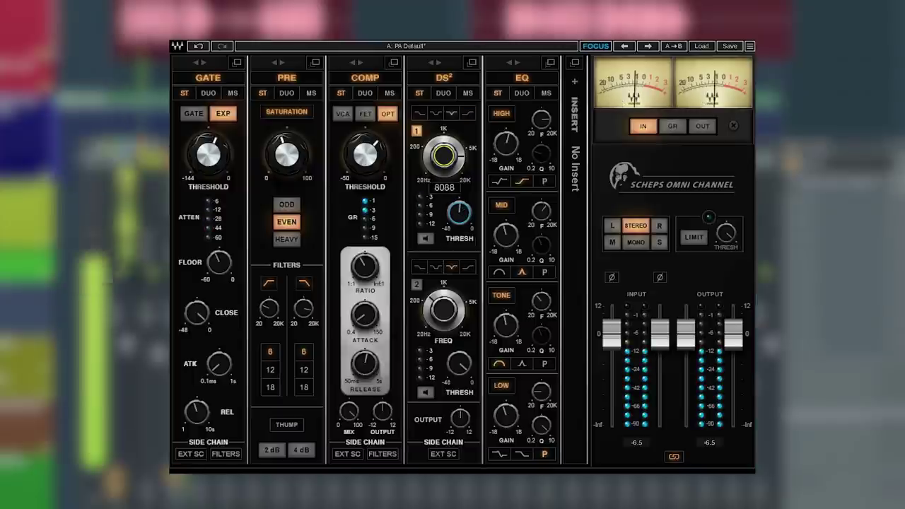
mouse_move(458, 213)
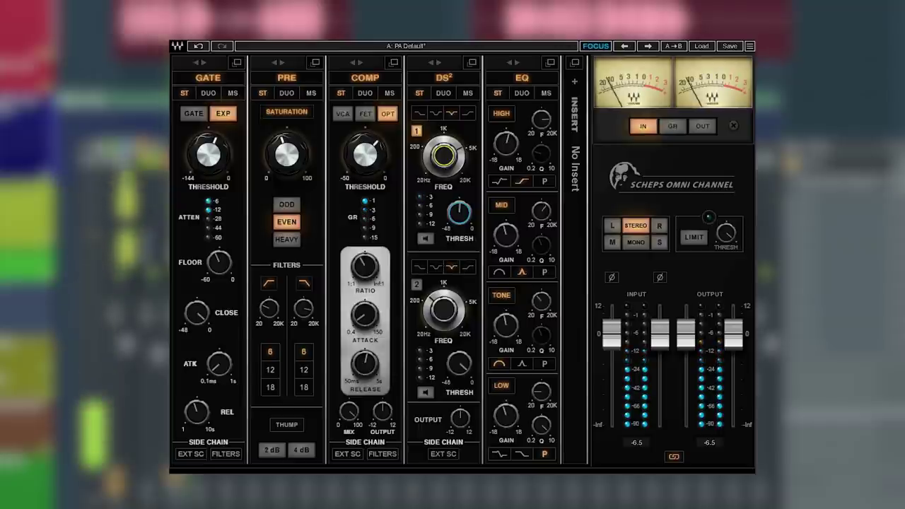
mouse_move(444, 156)
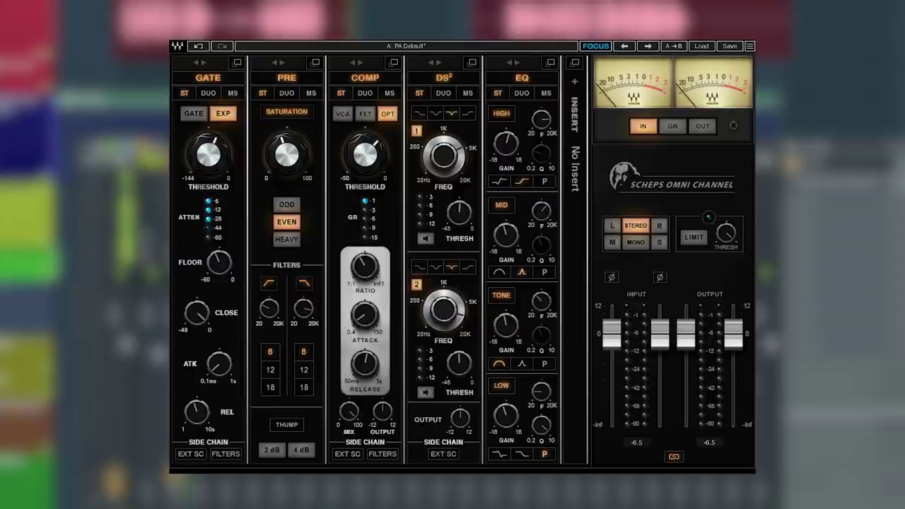
Step: Add the Kramer Master Tape plug-in to the Omni Channel's insert slot and browse its presets
left_click(575, 82)
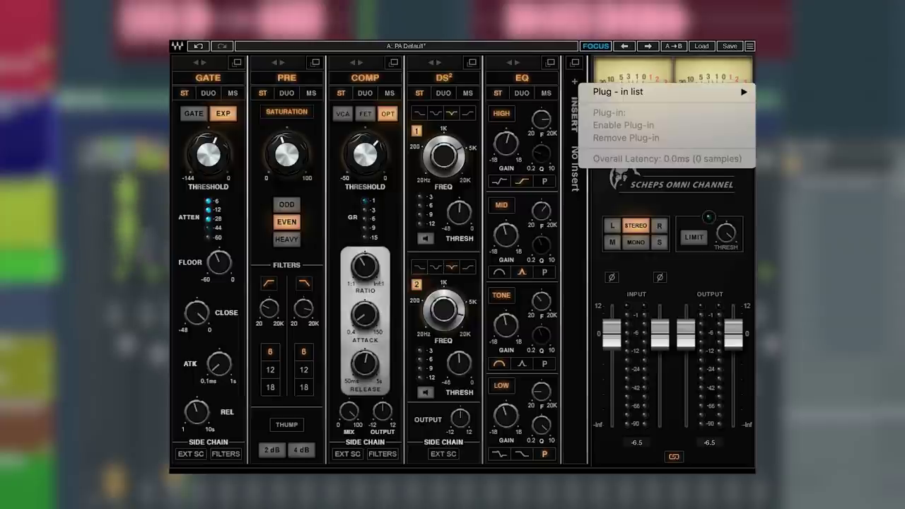
mouse_move(617, 91)
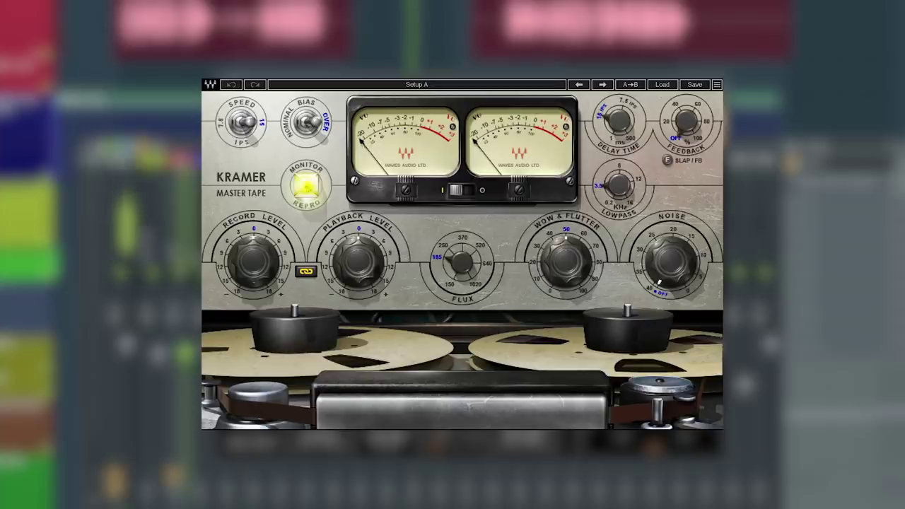
left_click(662, 85)
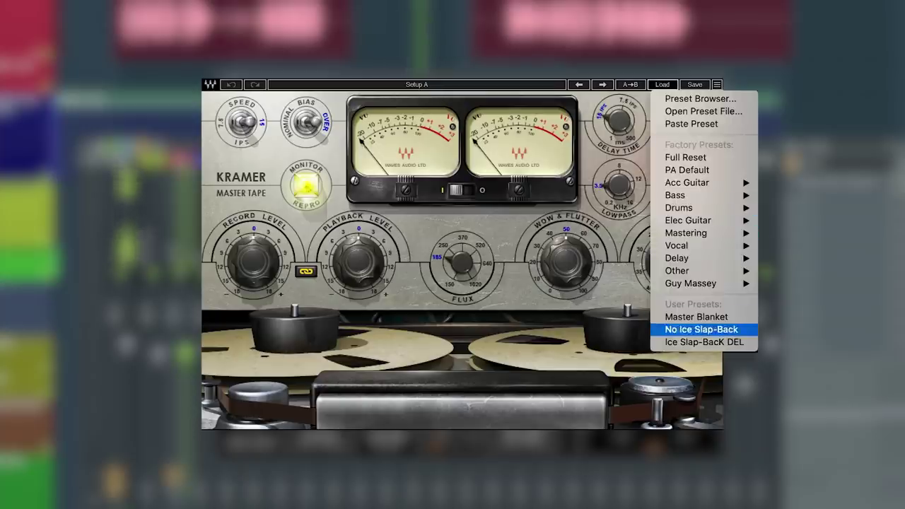
left_click(699, 354)
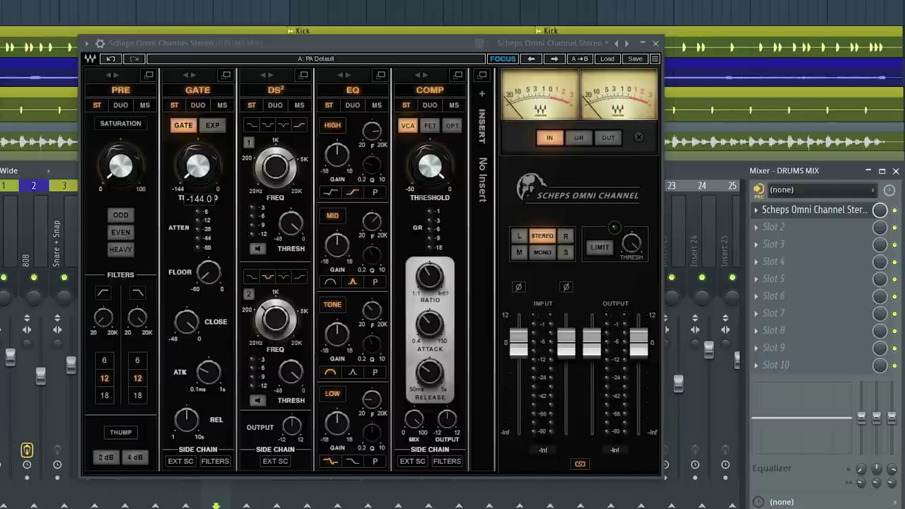
Step: Search the Scheps Omni Channel preset browser for "Drum" and load the Drum Bus Thicc (FX) preset
left_click(606, 59)
left_click(647, 72)
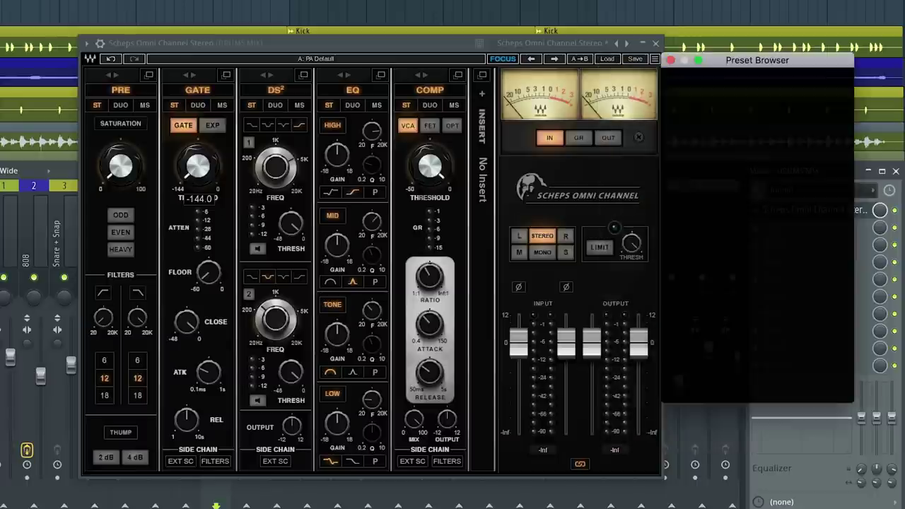
type("drum")
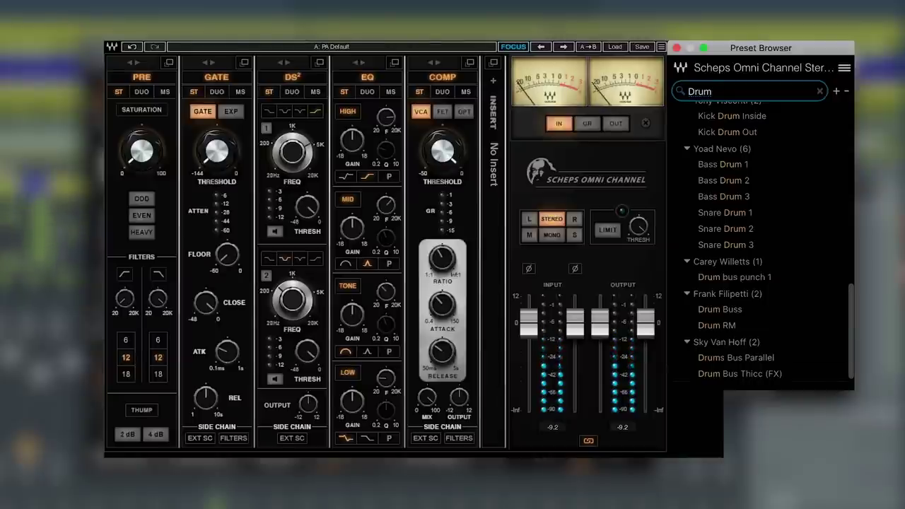
left_click(739, 374)
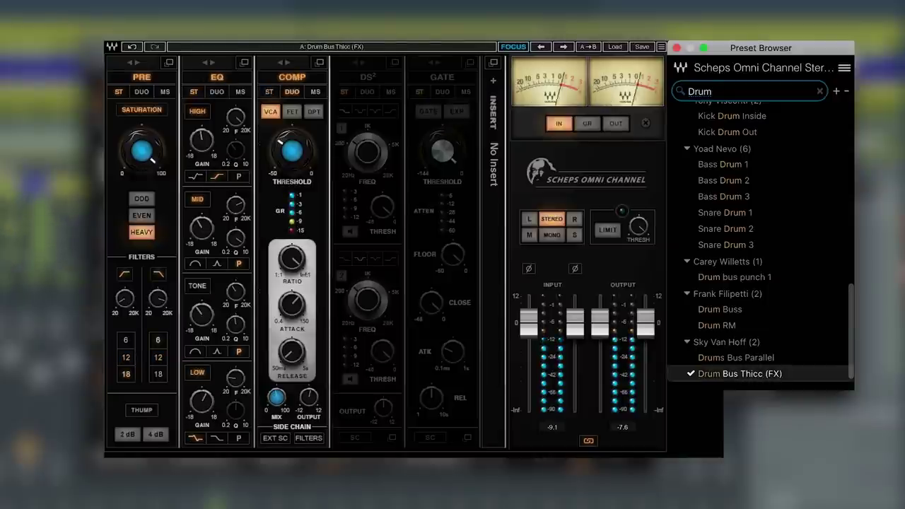
Step: Audition the Kick Drum Inside, Drum Crush, Drum Loop and Drum Buss Shine presets on the drum mix
scroll(759, 241, "up", 3)
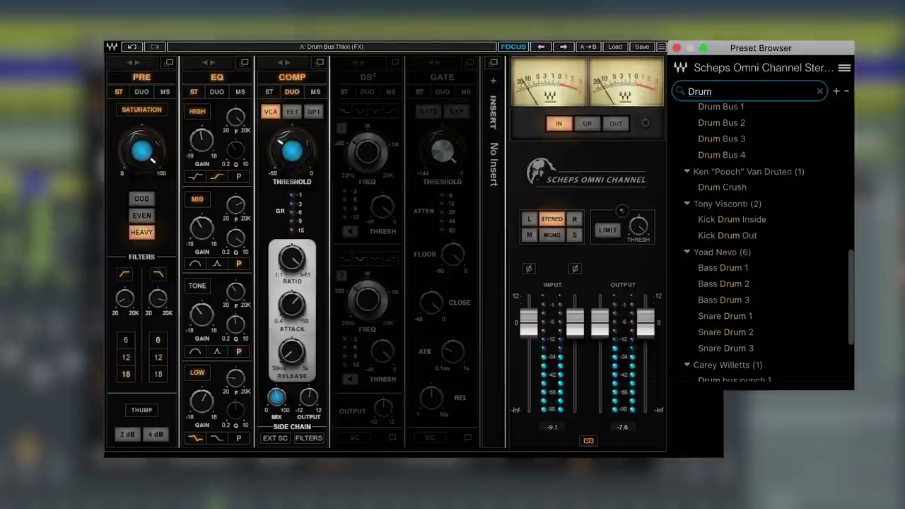
left_click(731, 219)
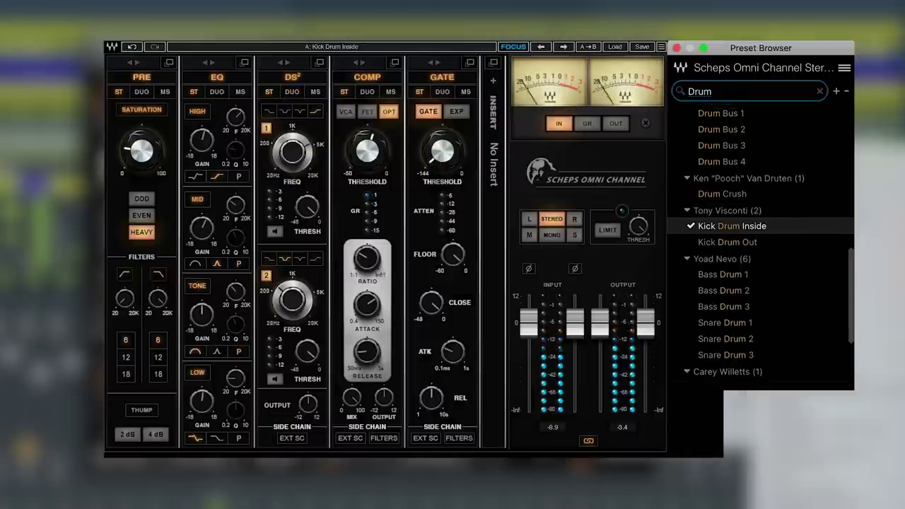
scroll(760, 240, "up", 1)
left_click(721, 203)
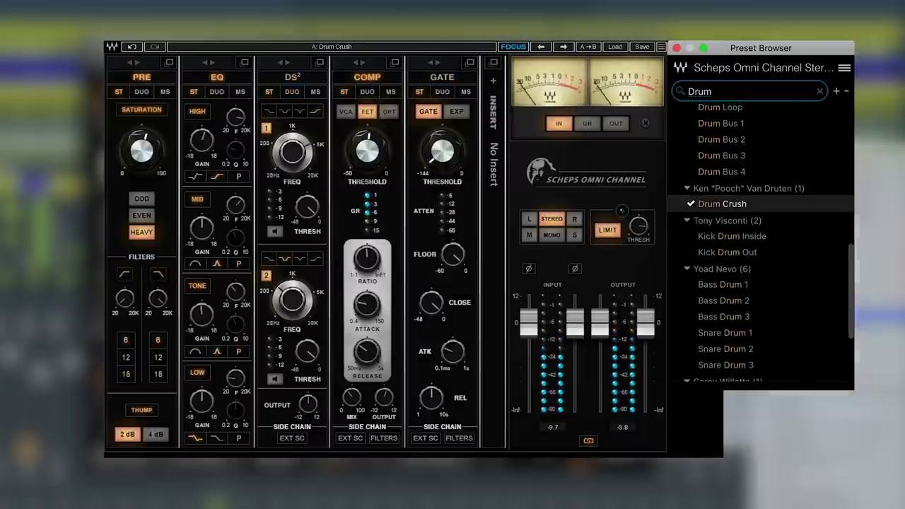
scroll(760, 240, "up", 5)
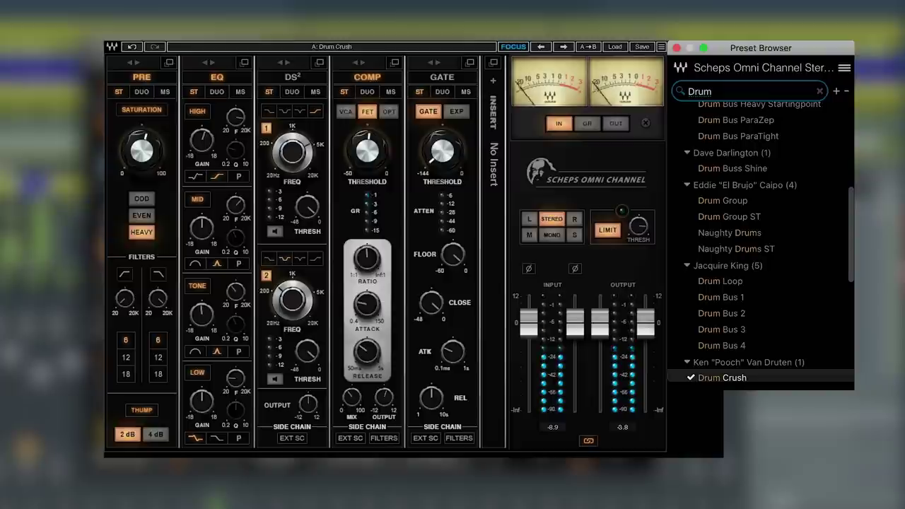
left_click(720, 280)
scroll(760, 241, "up", 1)
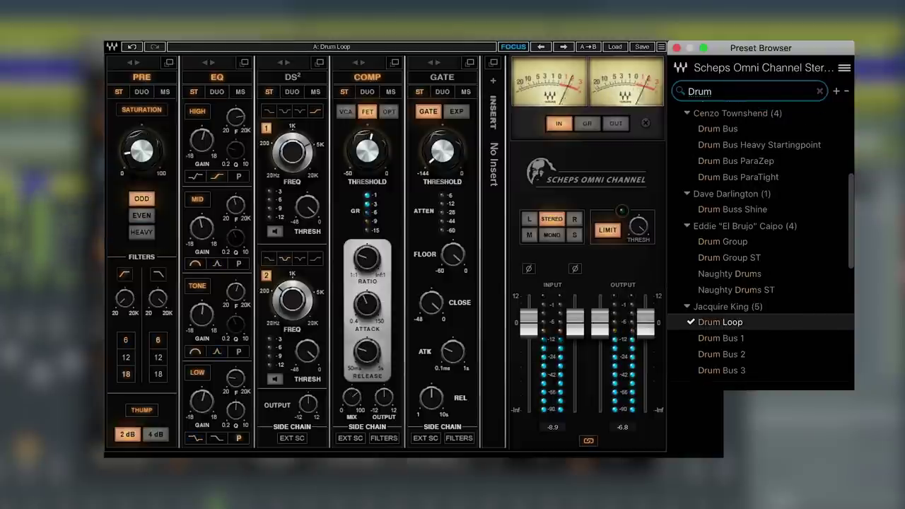
left_click(732, 210)
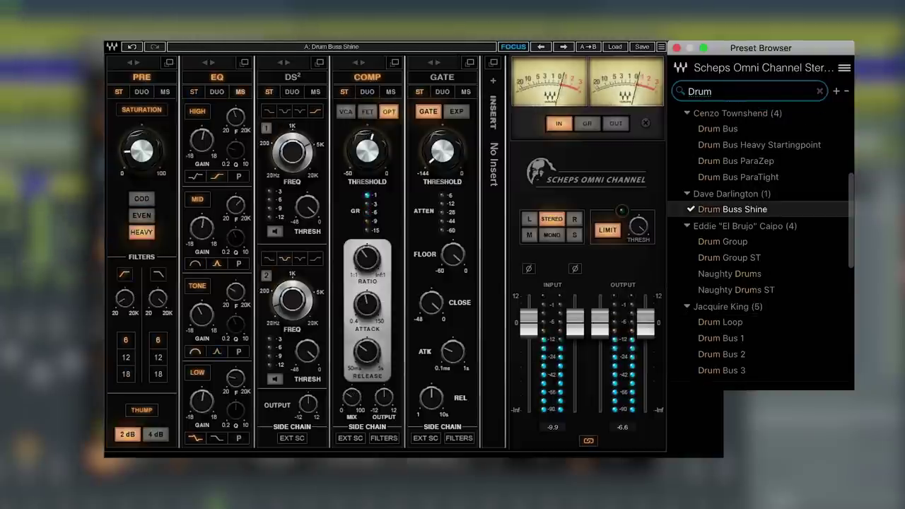
Step: Try the Drum Bus preset on the drum mix and replace it with Beef My Drums
scroll(760, 241, "up", 2)
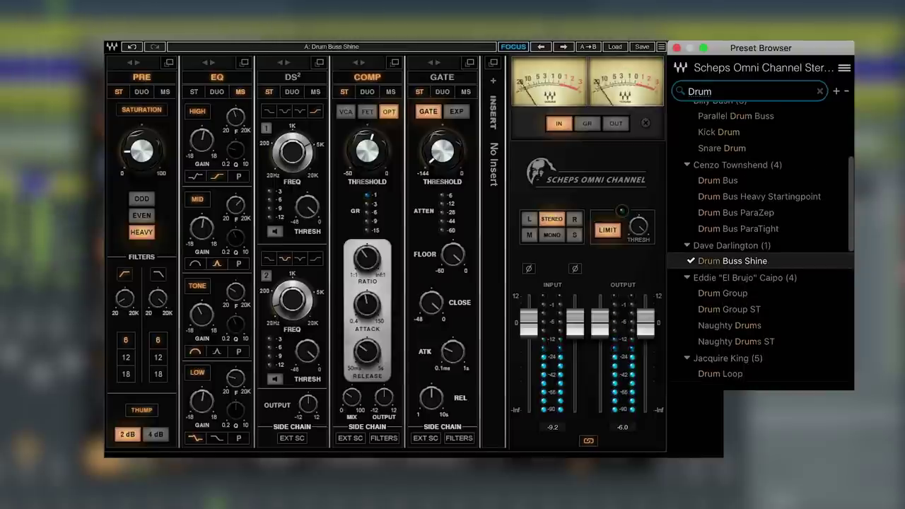
left_click(718, 181)
scroll(760, 241, "up", 3)
scroll(760, 240, "up", 1)
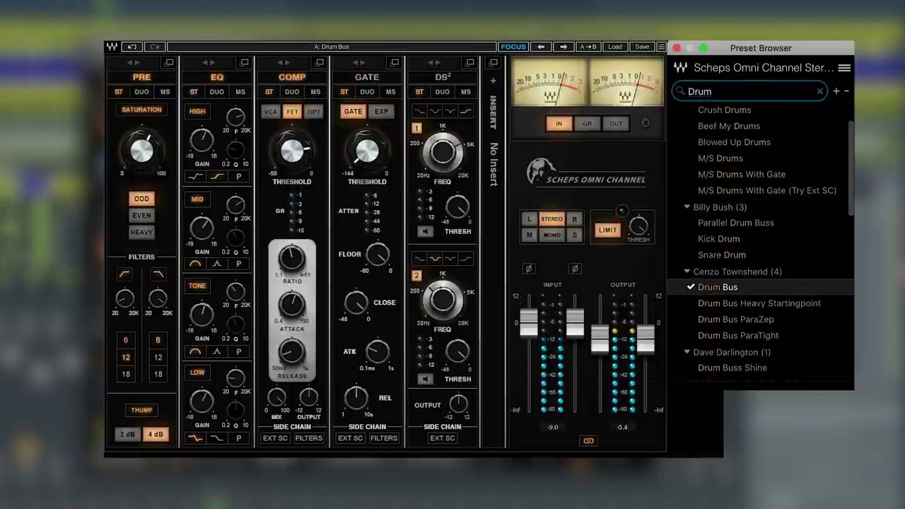
left_click(728, 125)
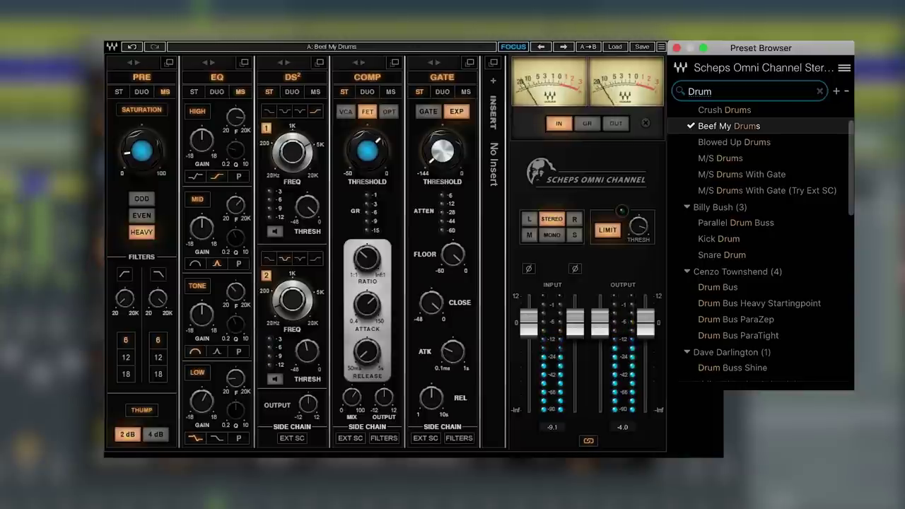
Step: Toggle the Thump effect in the PRE module of the Scheps Omni Channel
left_click(142, 410)
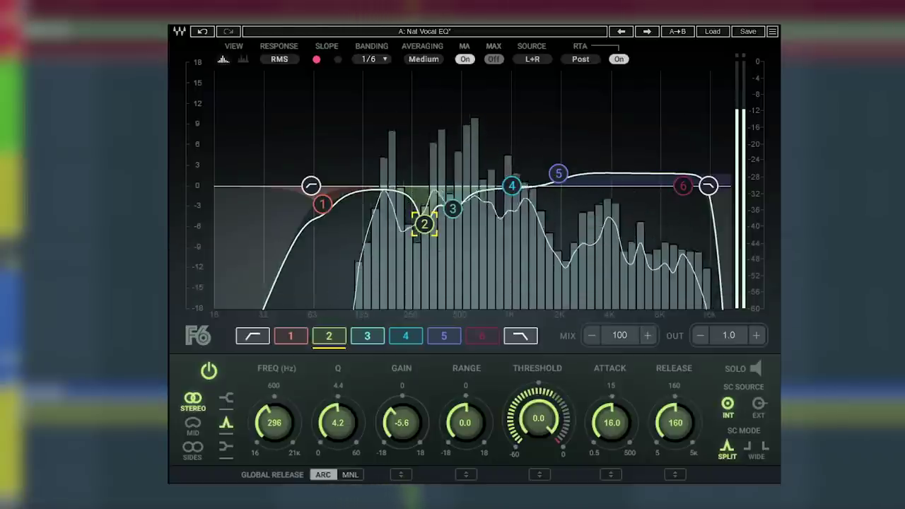
Step: Enable band 6 of the F6 equalizer with threshold -16.6 and range -5.1, and lower both values slightly further
left_click(682, 186)
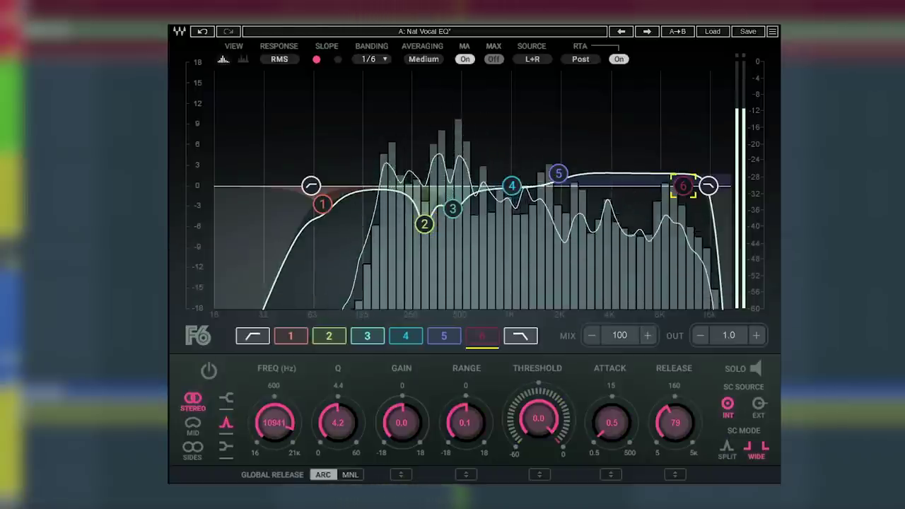
left_click_drag(538, 418, 539, 455)
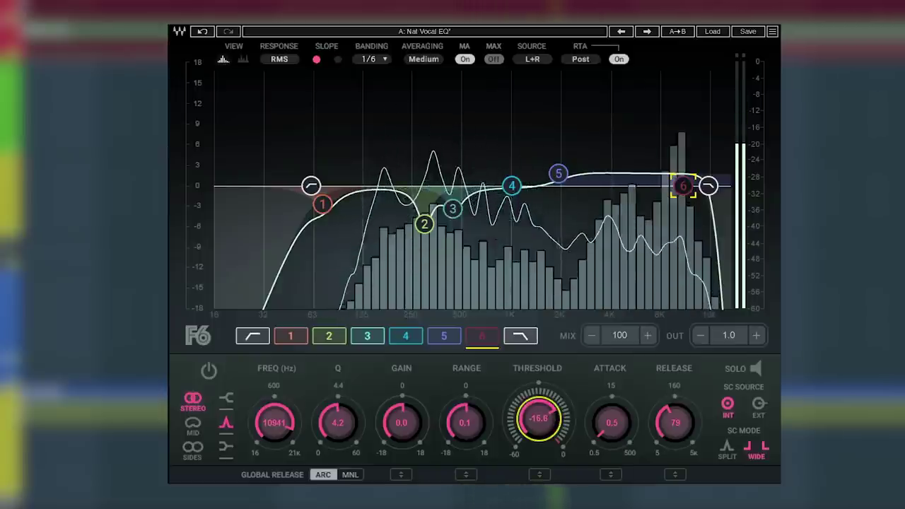
left_click_drag(466, 423, 465, 446)
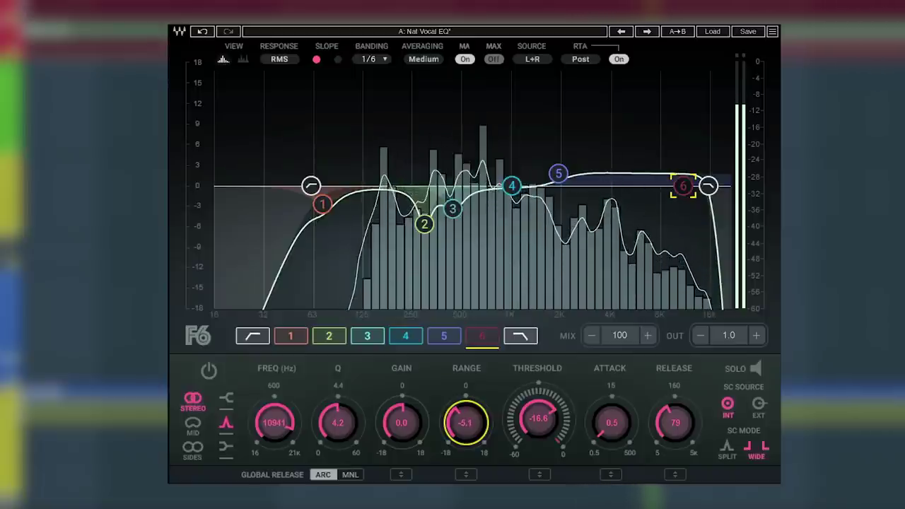
left_click(209, 371)
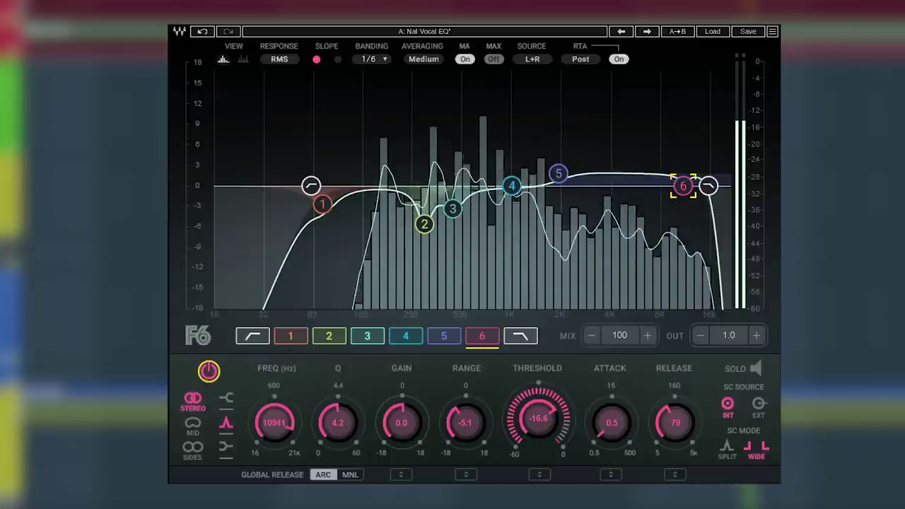
left_click_drag(466, 423, 466, 427)
left_click_drag(538, 418, 539, 435)
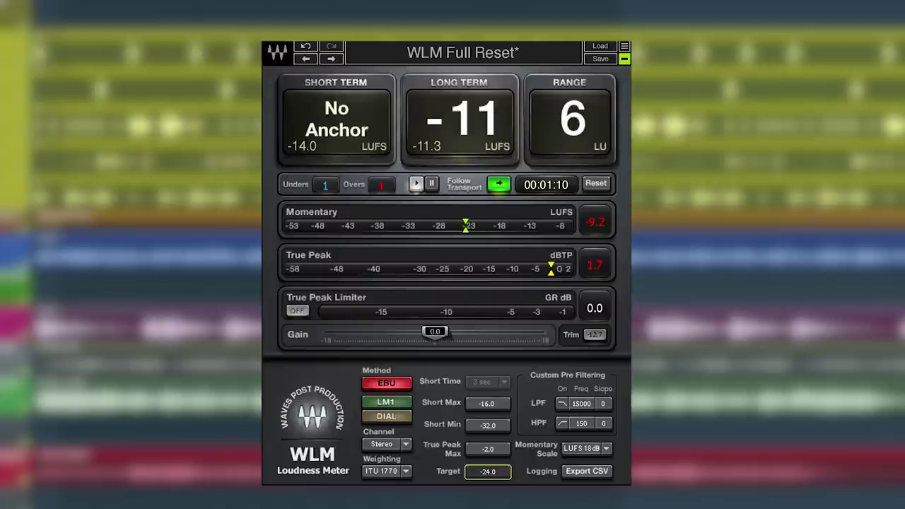
Step: Set the WLM loudness meter's target to -13.0 and its gain to -3.0, resetting the measurement after each change
left_click_drag(487, 472, 487, 437)
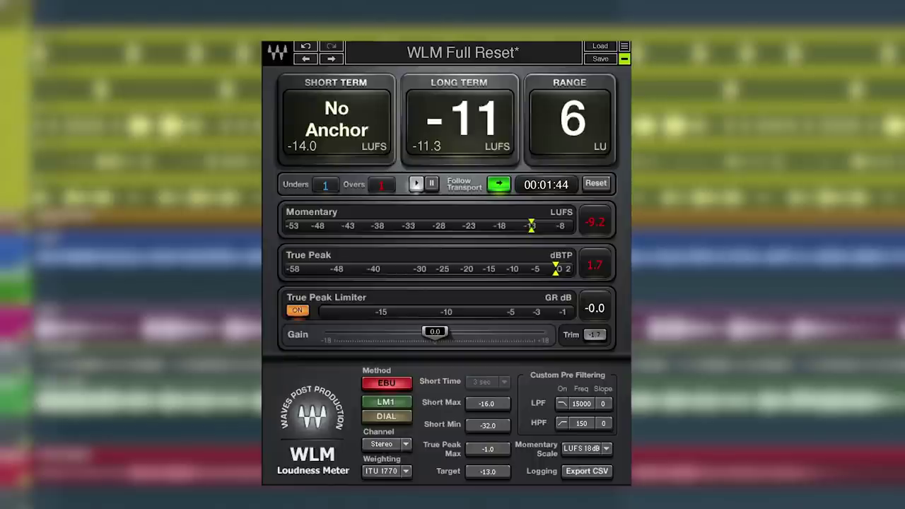
left_click(595, 183)
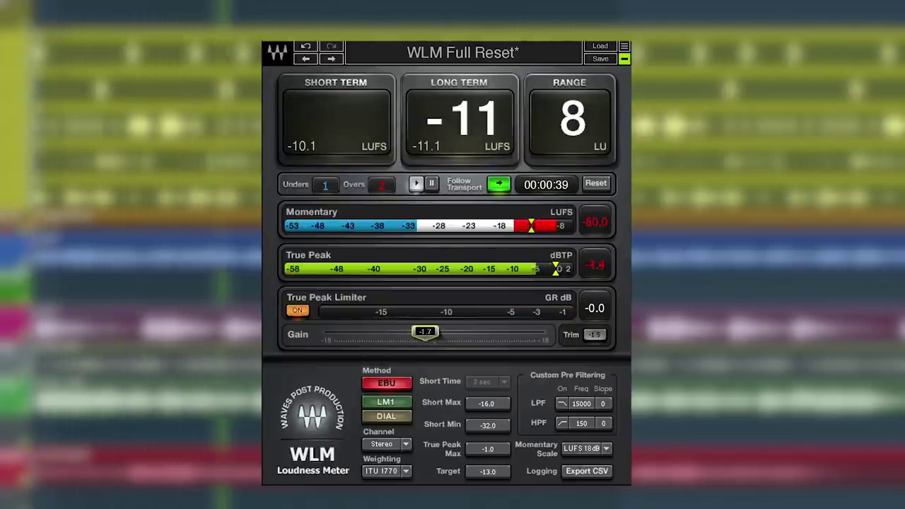
left_click_drag(424, 333, 418, 333)
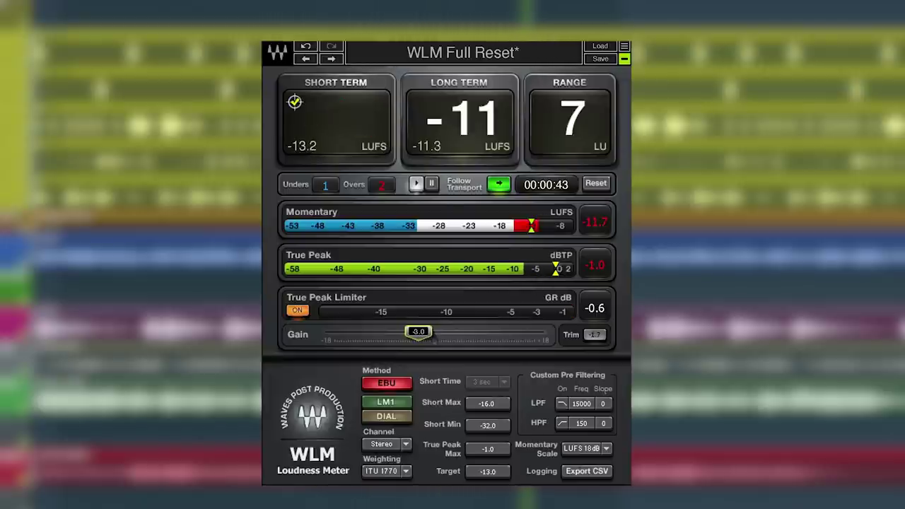
left_click(595, 183)
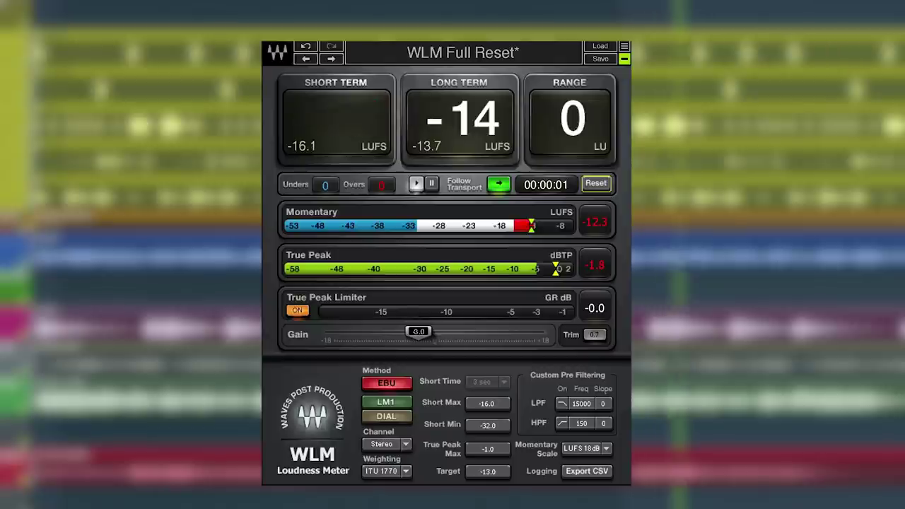